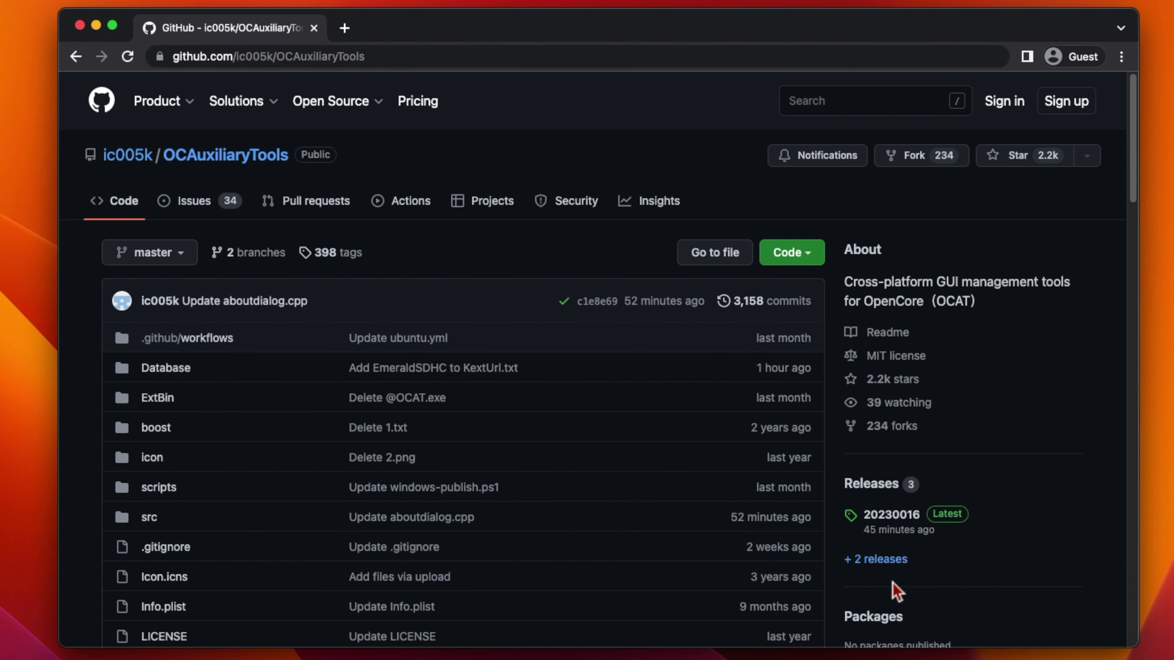
Step: Download OCAT_Mac.dmg from the assets of the 20230016 release on GitHub
{"action": "left_click", "coordinate": [884, 565]}
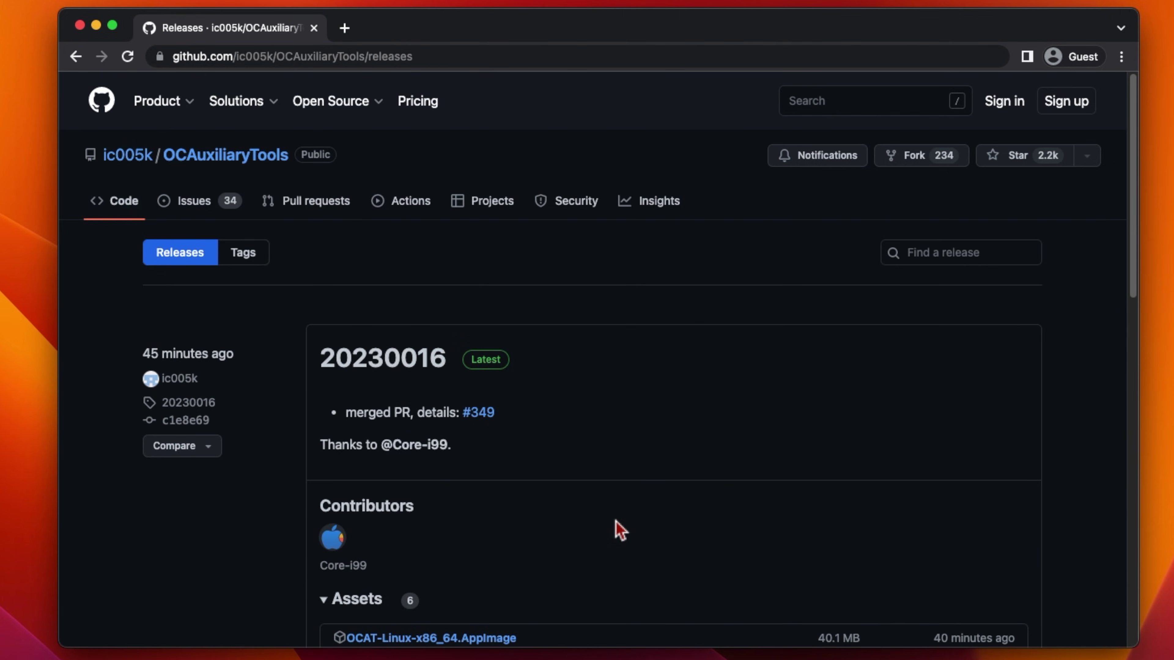
{"action": "scroll", "coordinate": [620, 532], "scroll_direction": "down", "scroll_amount": 10}
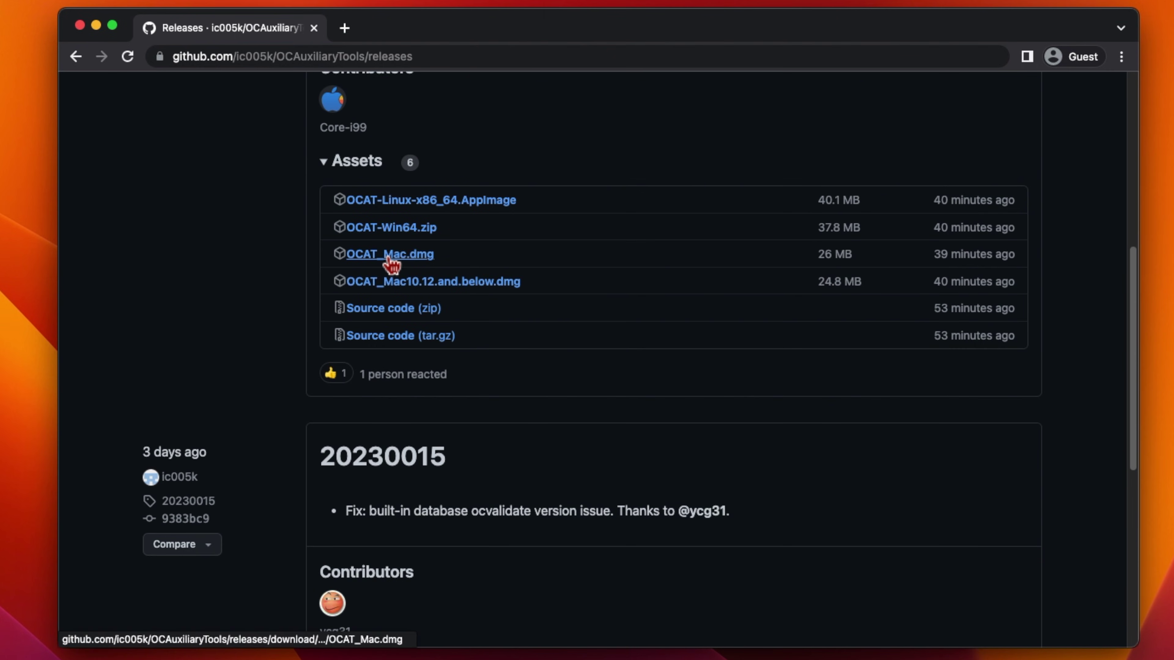
{"action": "left_click", "coordinate": [391, 264]}
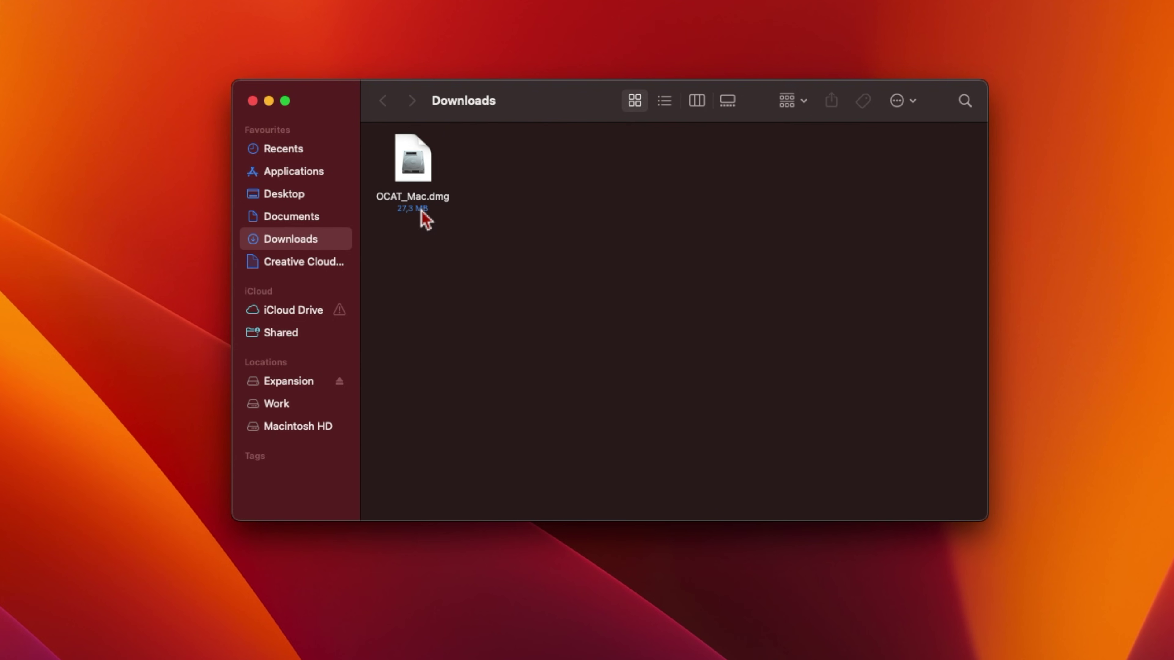
Step: Open the OCAT_Mac.dmg disk image and copy OCAuxiliaryTools into Applications
{"action": "double_click", "coordinate": [420, 164]}
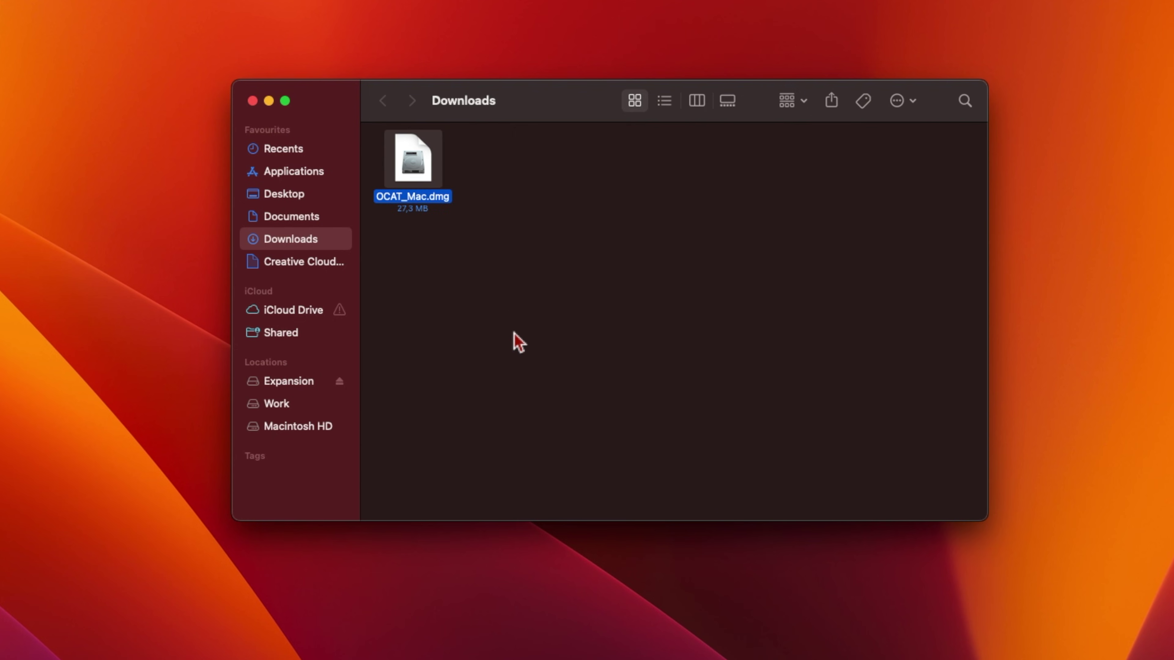
{"action": "left_click_drag", "start_coordinate": [397, 121], "coordinate": [510, 134]}
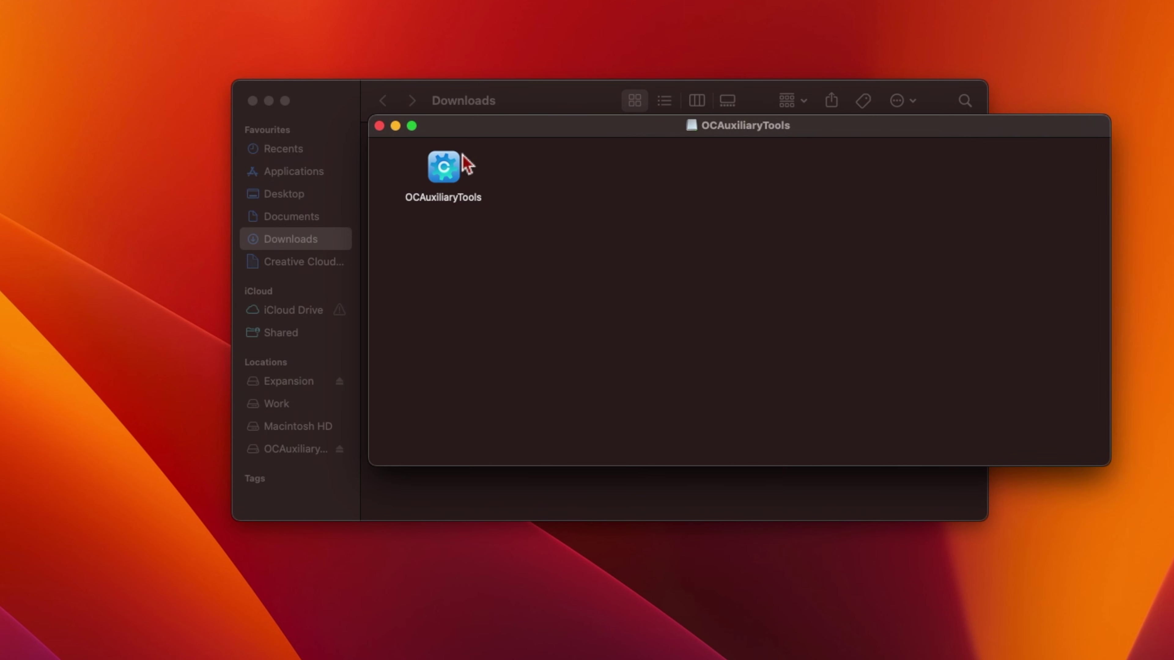
{"action": "left_click_drag", "start_coordinate": [442, 183], "coordinate": [308, 175]}
Step: Launch OCAuxiliaryTools from the Applications folder using its context-menu Open command
{"action": "left_click", "coordinate": [307, 175]}
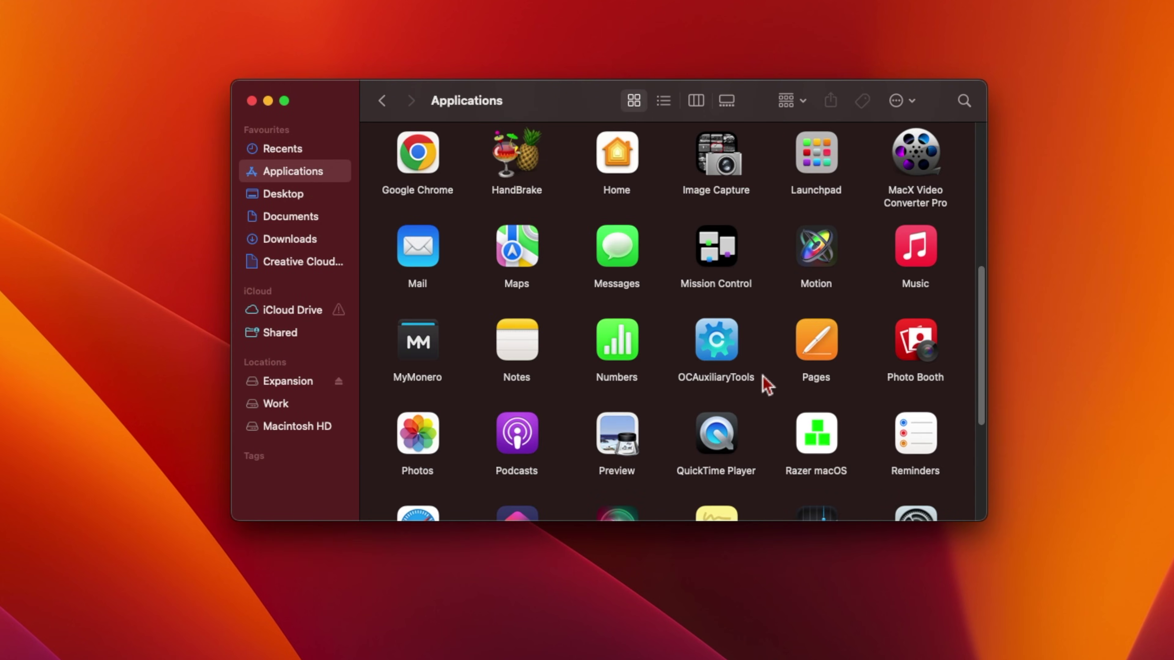
{"action": "right_click", "coordinate": [730, 344]}
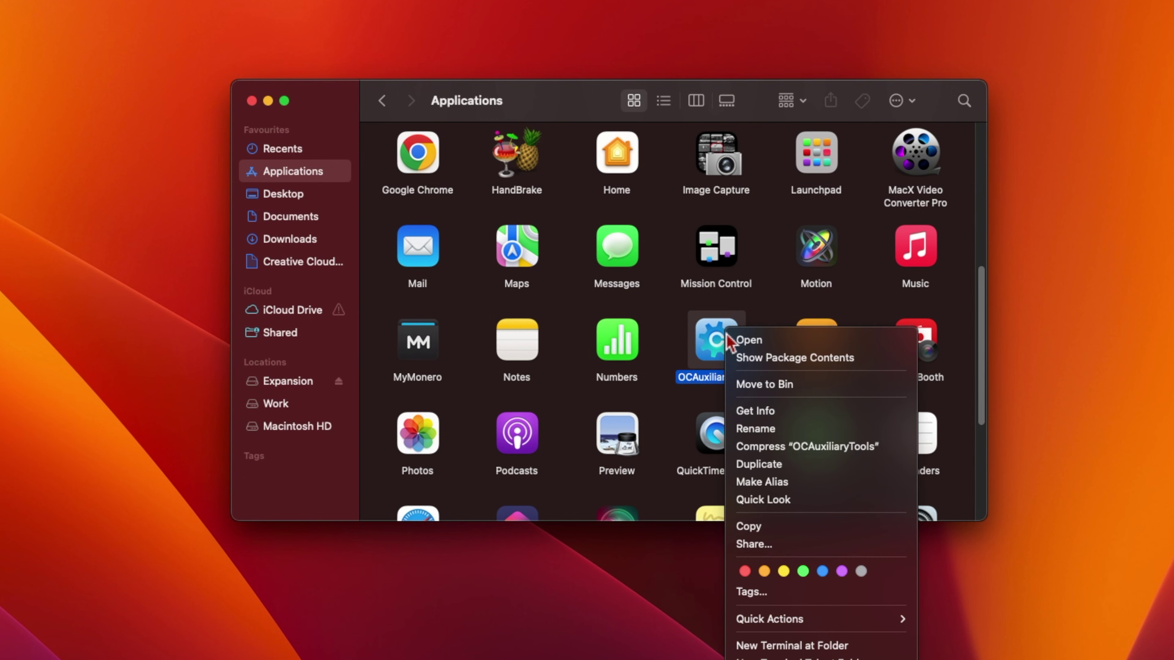
{"action": "left_click", "coordinate": [748, 341]}
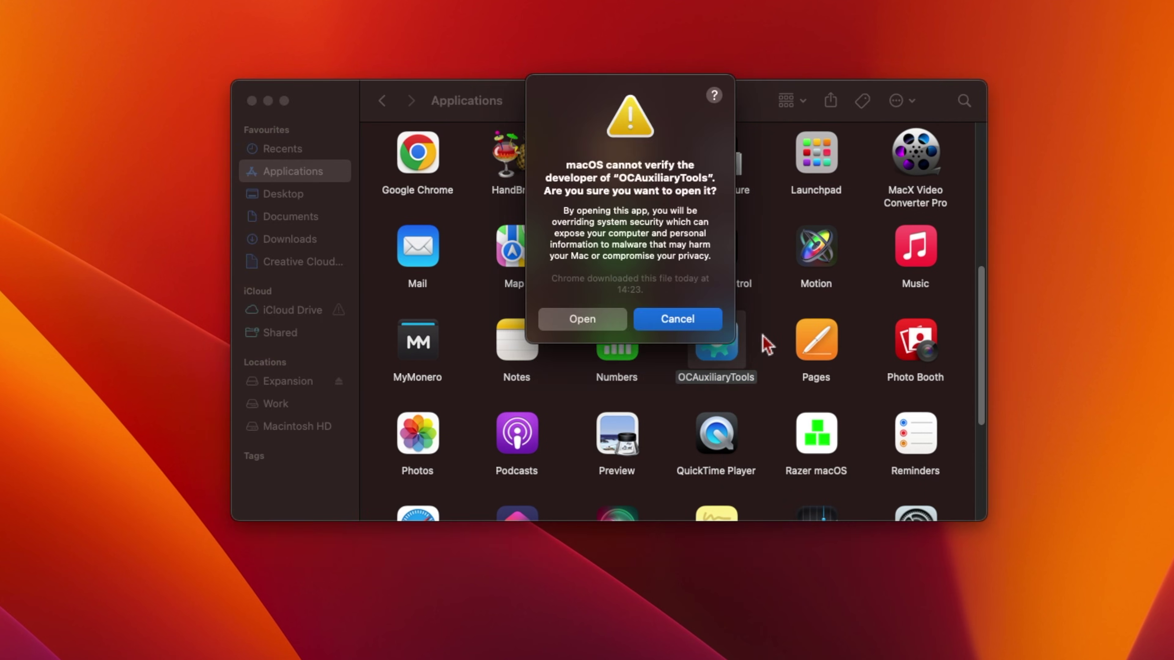
Step: Confirm opening the app, then mount EFI partition disk1s1 and open its config.plist, entering the account password
{"action": "left_click", "coordinate": [584, 320]}
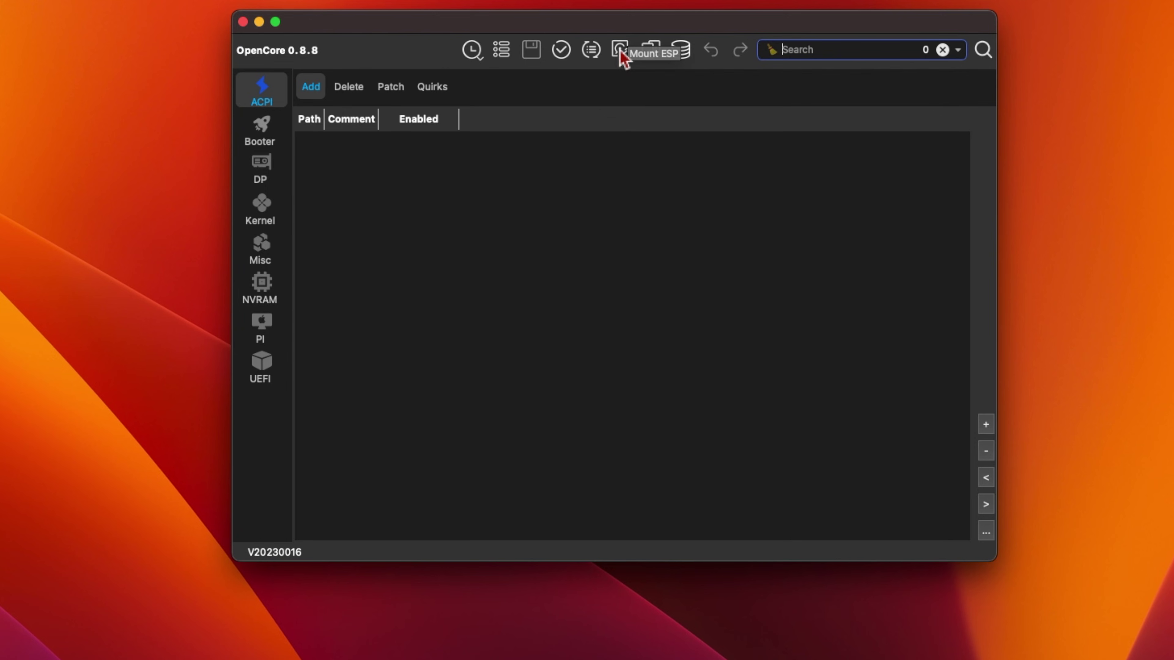
{"action": "left_click", "coordinate": [623, 53]}
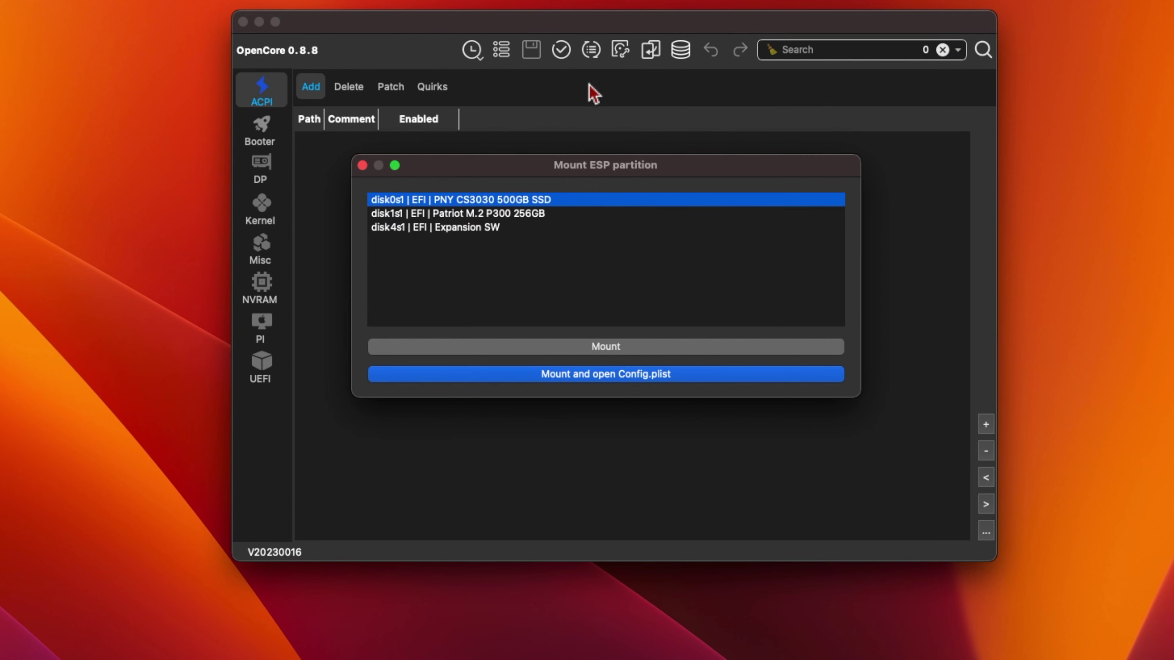
{"action": "left_click", "coordinate": [477, 215]}
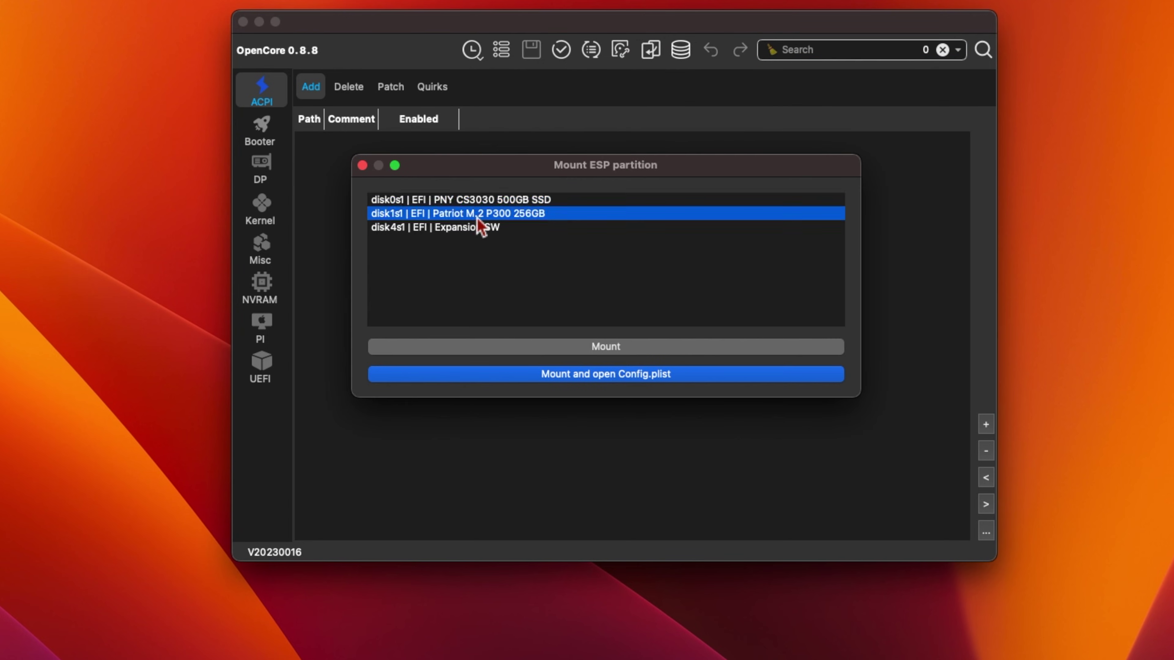
{"action": "left_click", "coordinate": [612, 375]}
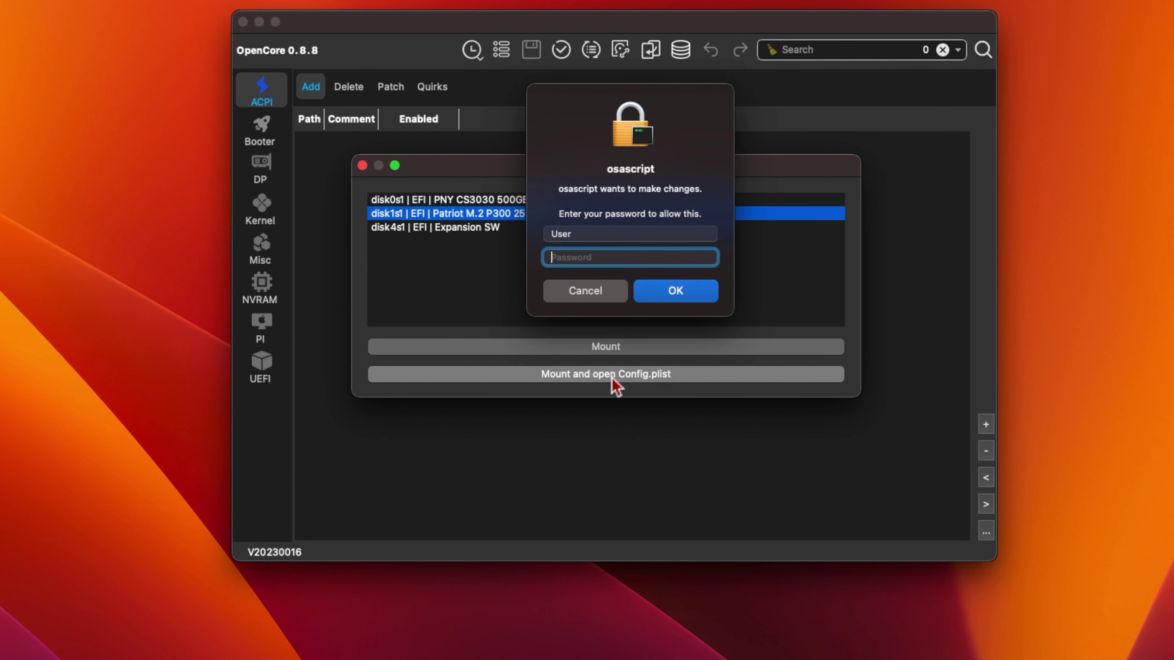
{"action": "type", "text": "••••"}
{"action": "left_click", "coordinate": [671, 293]}
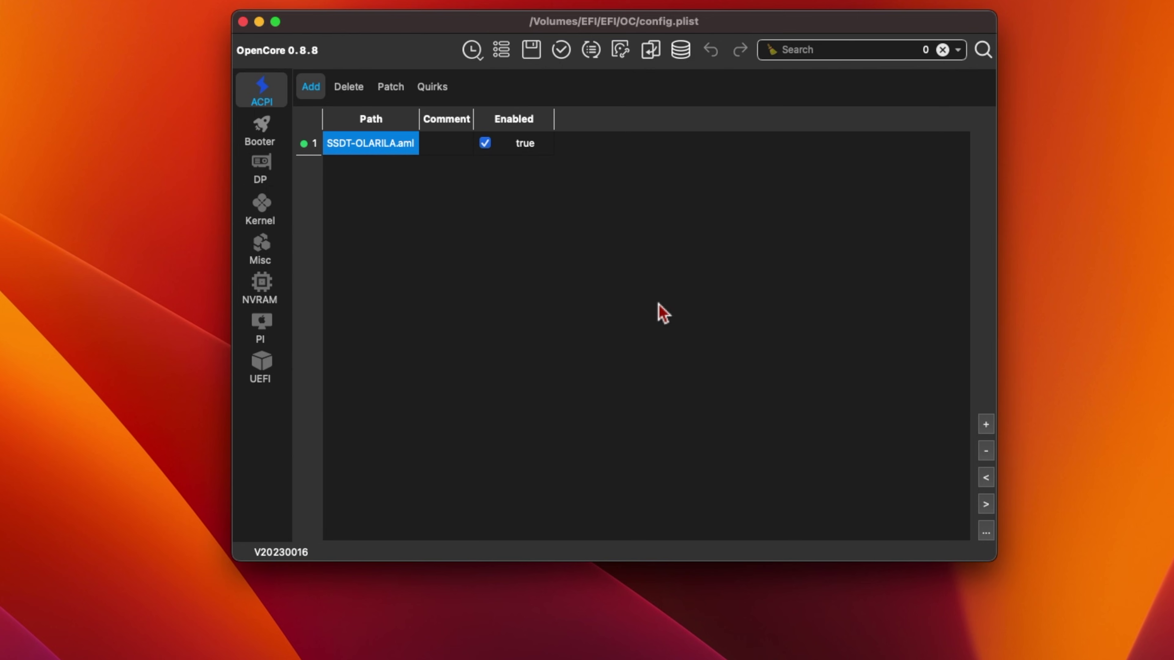
Step: Save a backup copy of the mounted EFI folder onto the Desktop
{"action": "left_click", "coordinate": [657, 54]}
Step: Mark all seven kexts, from Lilu to XHCI-unsupported, and install their newest versions
{"action": "left_click", "coordinate": [594, 53]}
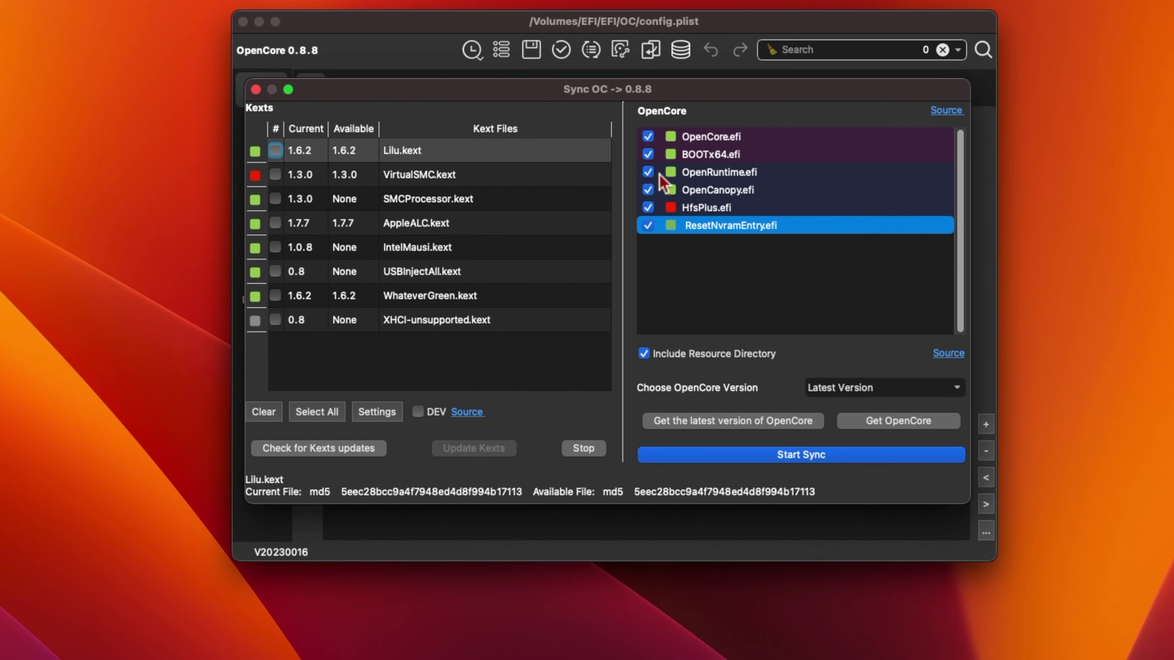
{"action": "left_click", "coordinate": [275, 150]}
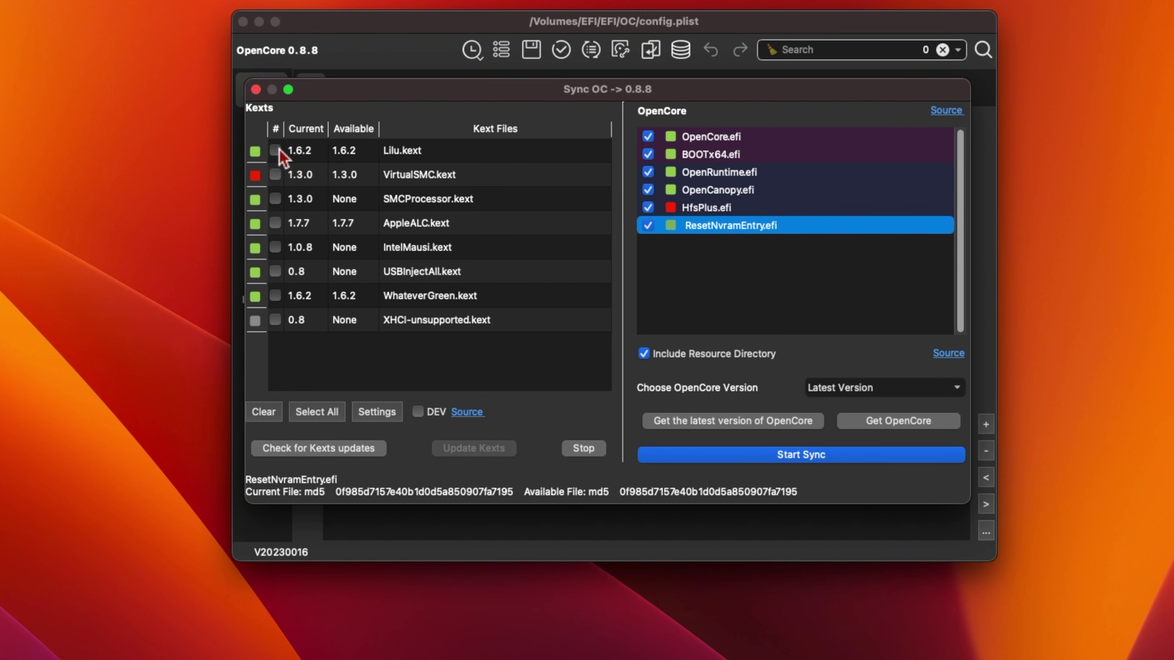
{"action": "left_click", "coordinate": [275, 174]}
{"action": "left_click", "coordinate": [275, 223]}
{"action": "left_click", "coordinate": [275, 247]}
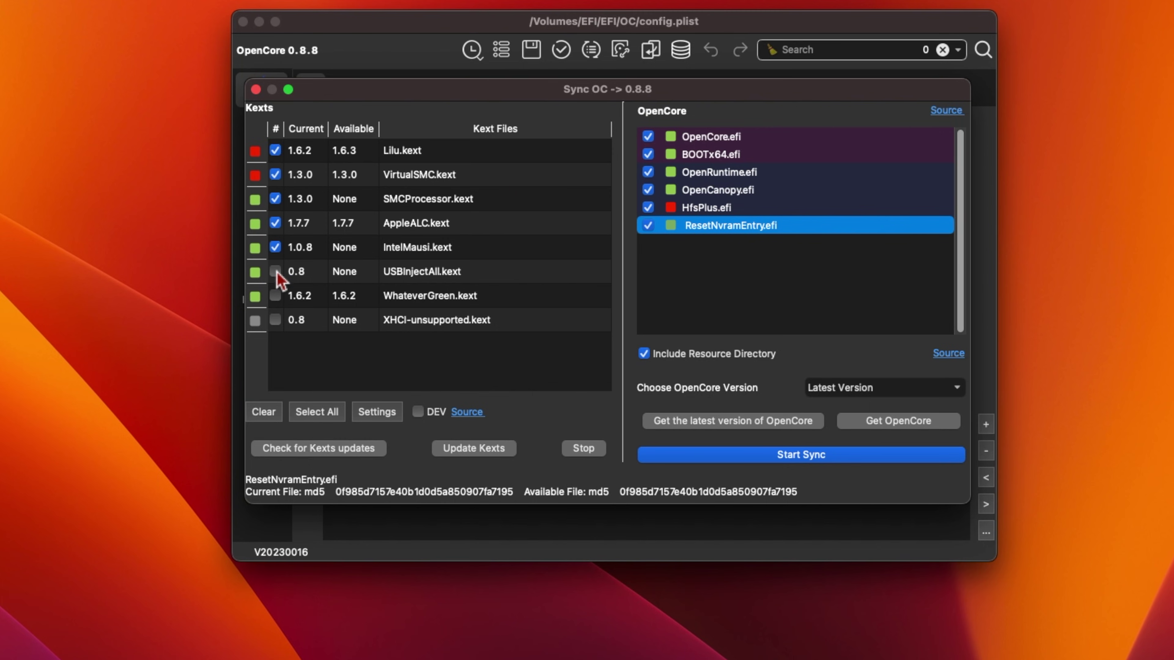
{"action": "left_click", "coordinate": [275, 271]}
{"action": "left_click", "coordinate": [275, 296]}
{"action": "left_click", "coordinate": [275, 319]}
{"action": "left_click", "coordinate": [322, 448]}
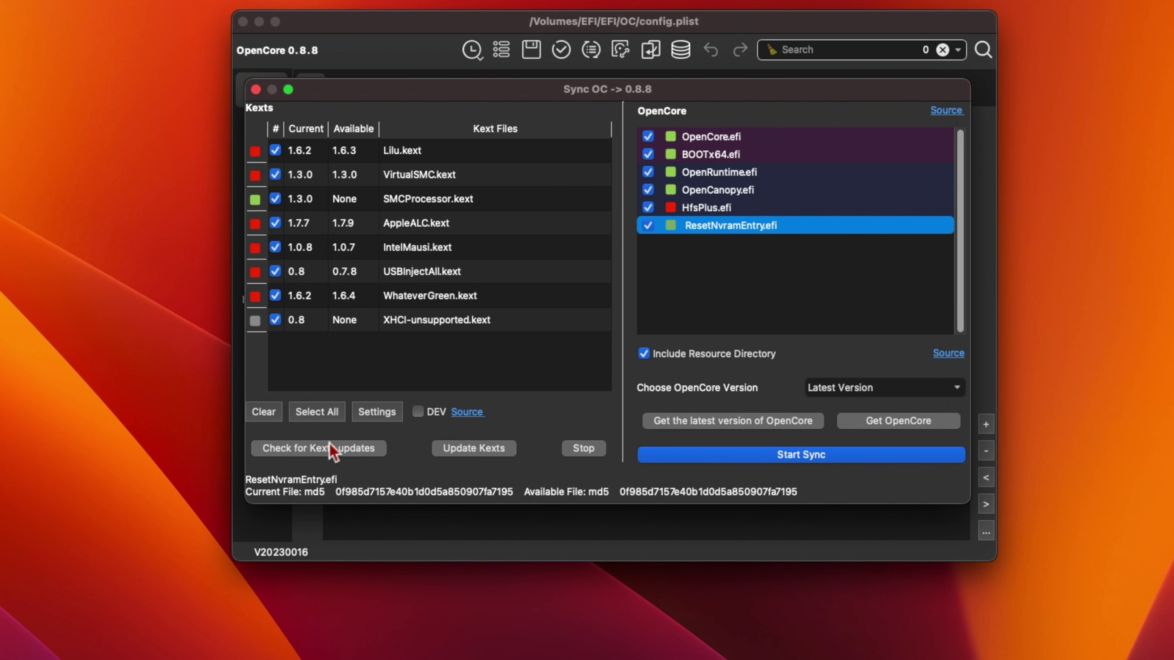
{"action": "left_click", "coordinate": [474, 449]}
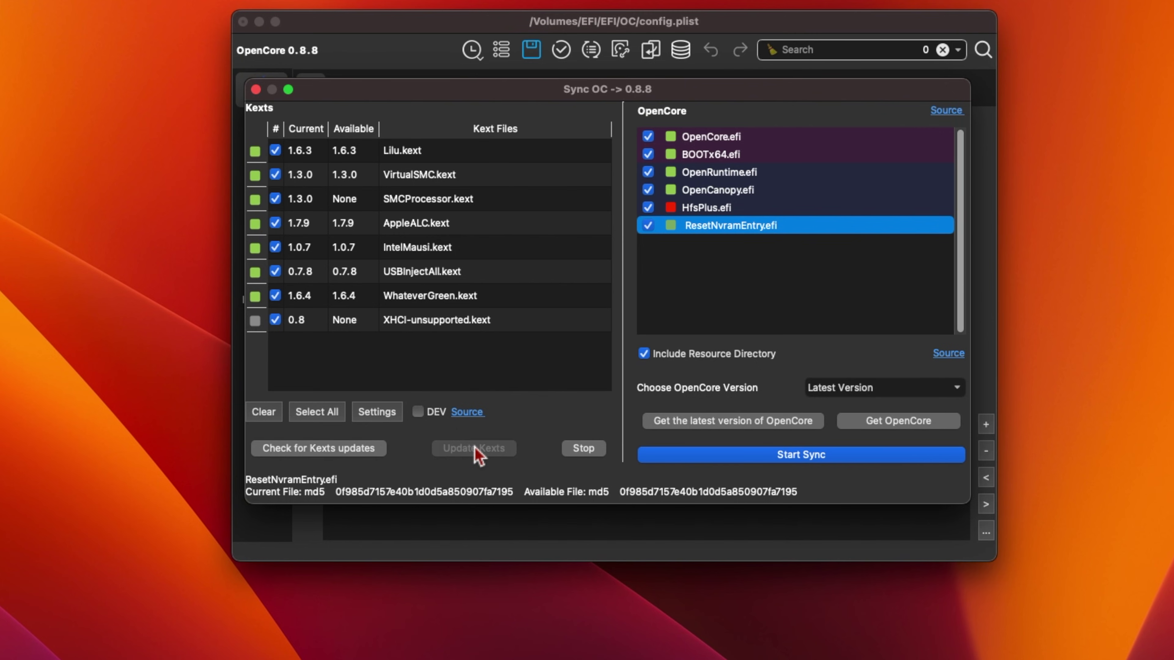
Step: Fetch OpenCore 0.8.9 into the database, acknowledge the success message, and close Sync OC
{"action": "left_click", "coordinate": [708, 425]}
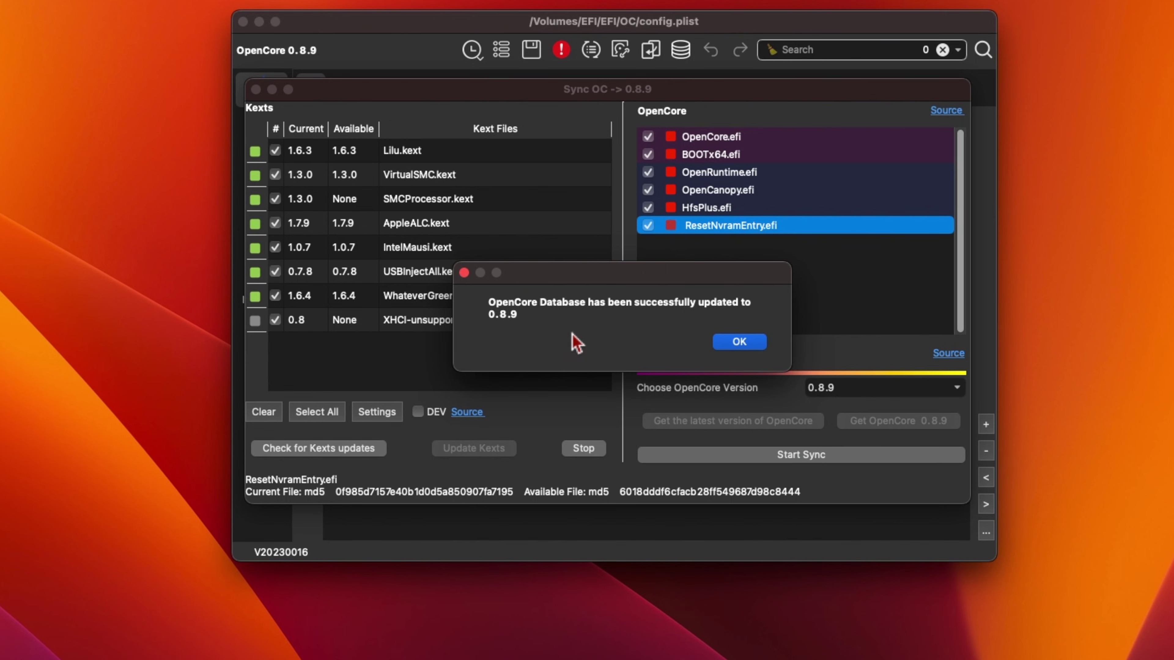
{"action": "left_click", "coordinate": [741, 344]}
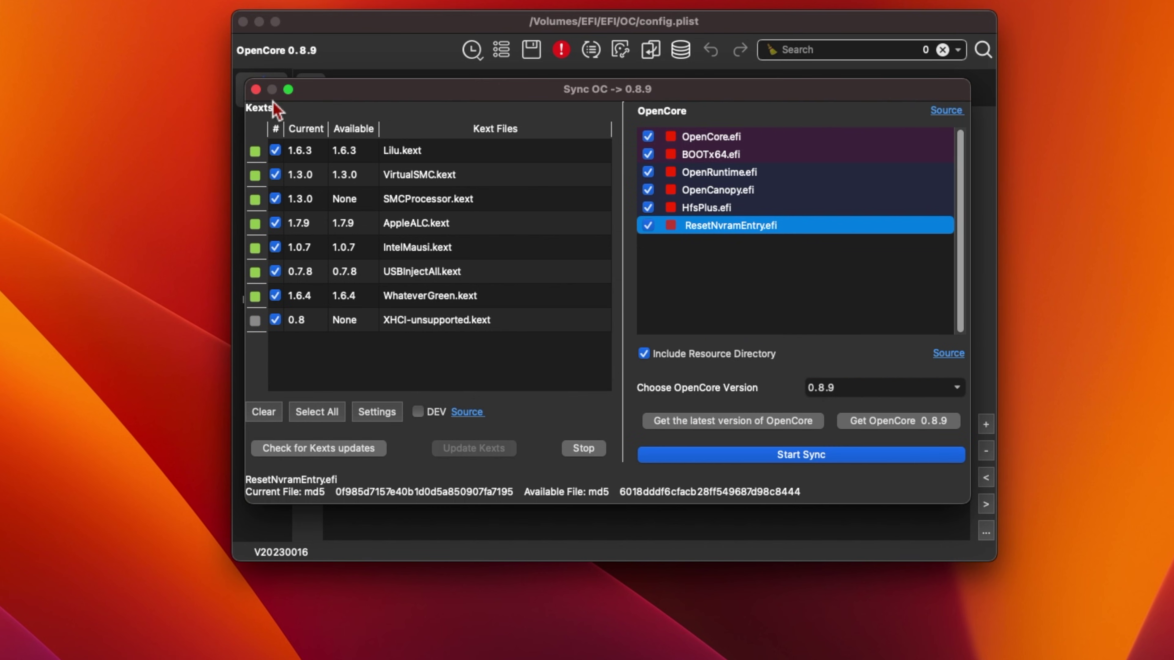
{"action": "left_click", "coordinate": [257, 89]}
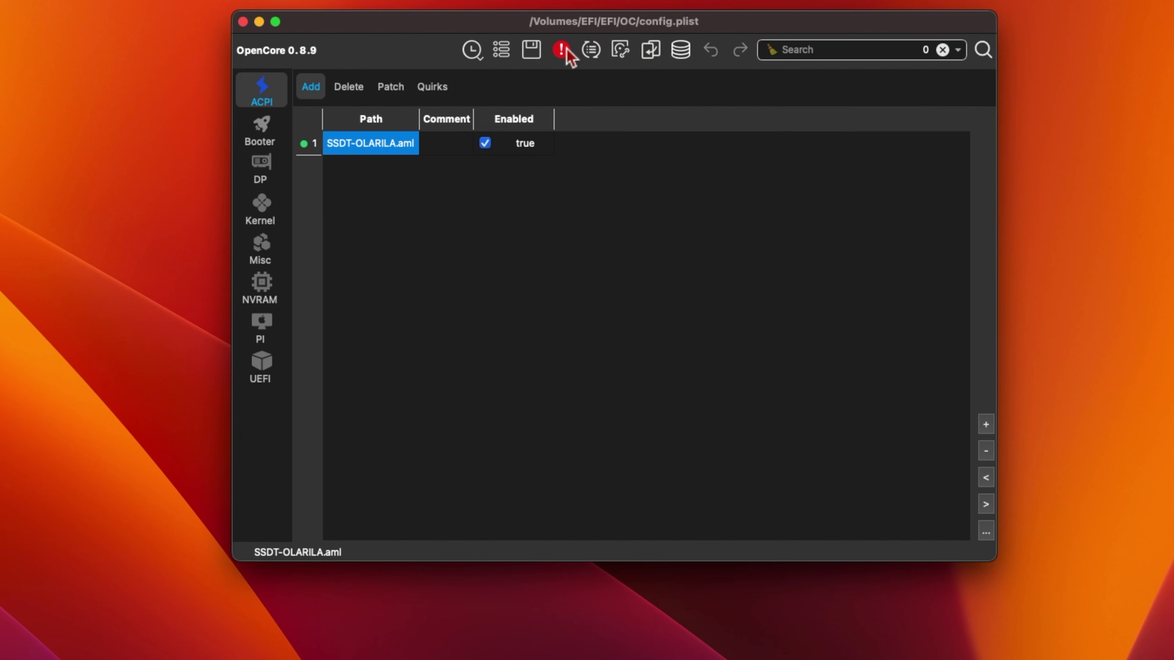
Step: Run OC Validate on config.plist, which flags the missing ResizeUsePciRbIo key
{"action": "left_click", "coordinate": [566, 49]}
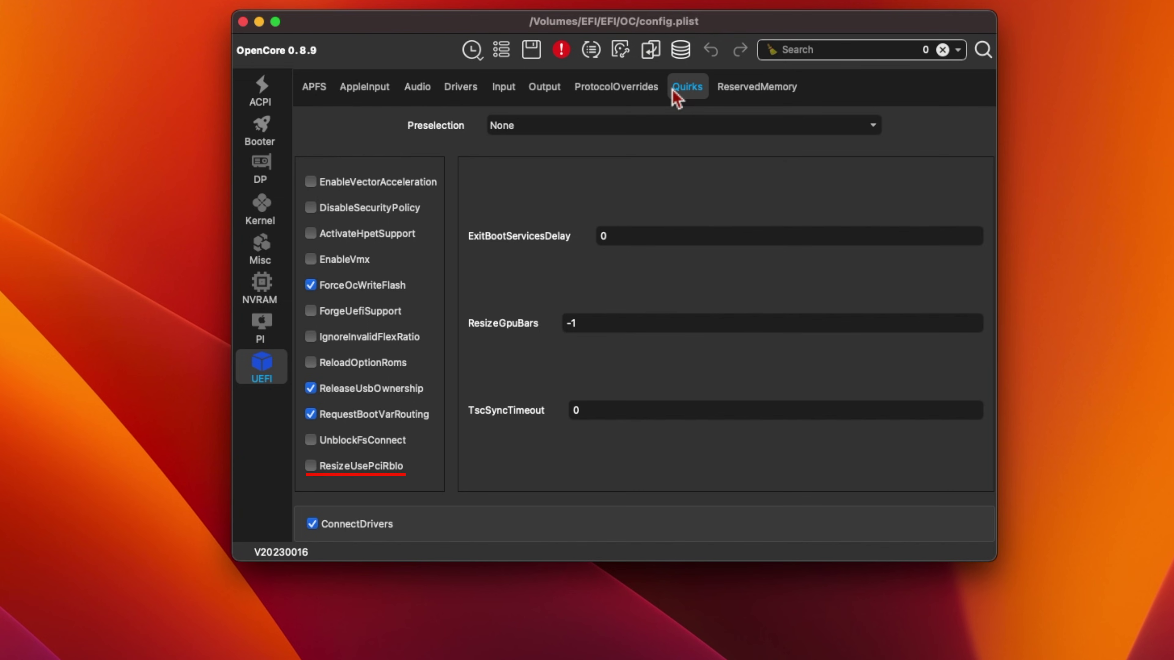
Step: Save config.plist and re-run OC Validate, confirming 'No issues found'
{"action": "left_click", "coordinate": [537, 57]}
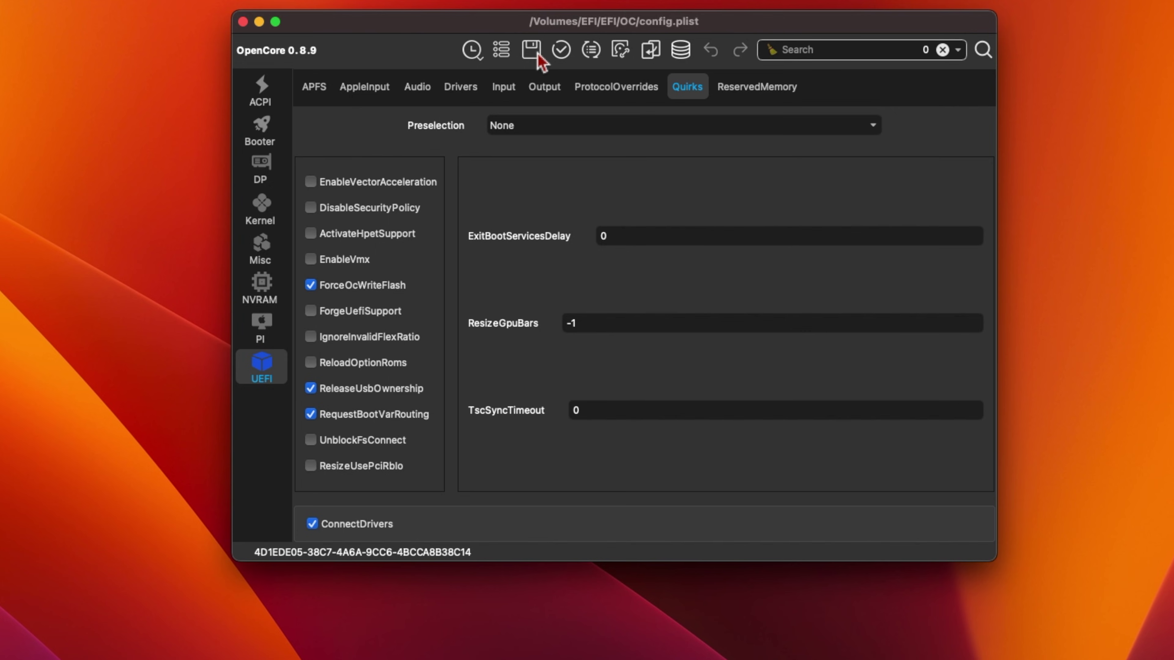
{"action": "left_click", "coordinate": [561, 49]}
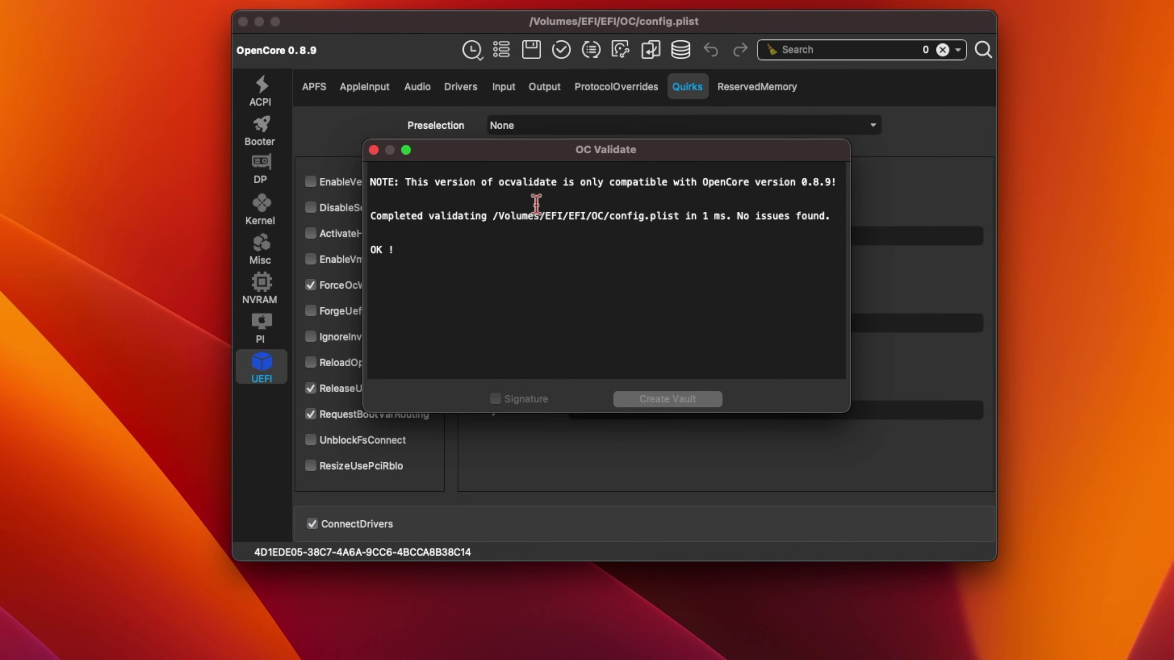
{"action": "left_click", "coordinate": [373, 150]}
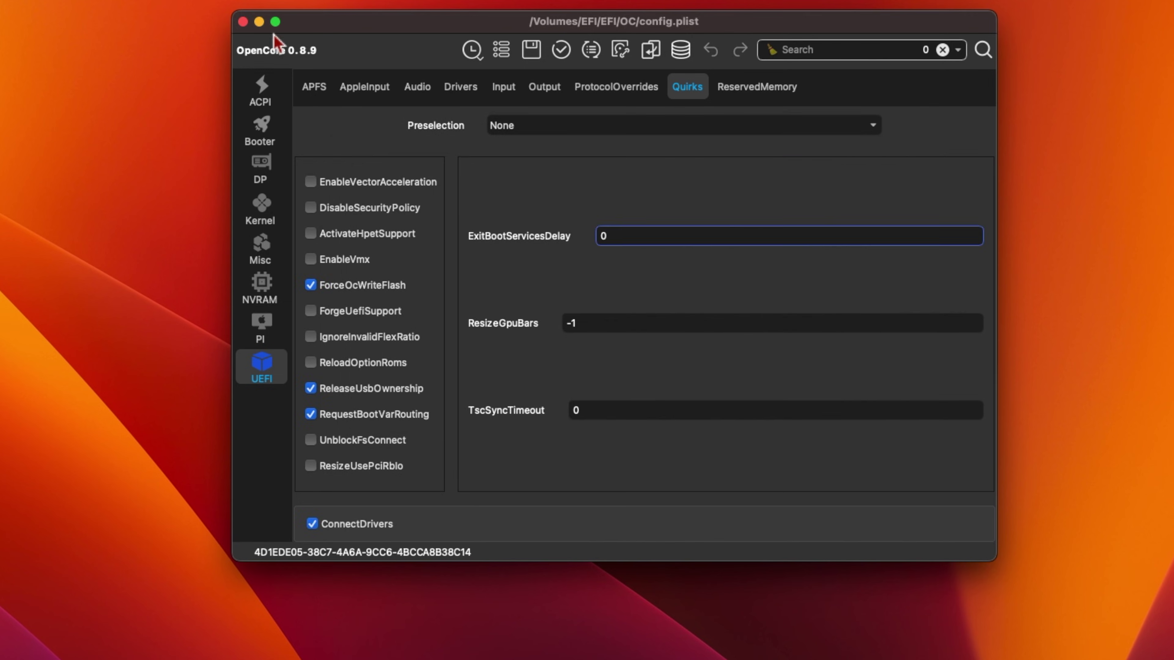